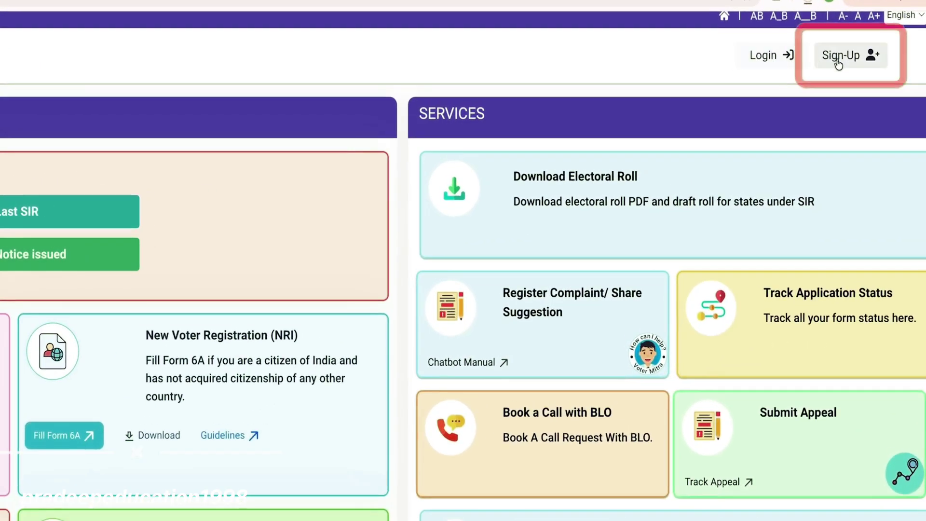
# Step: Go to the Login page and enter the registered mobile number and the captcha
pyautogui.click(838, 57)
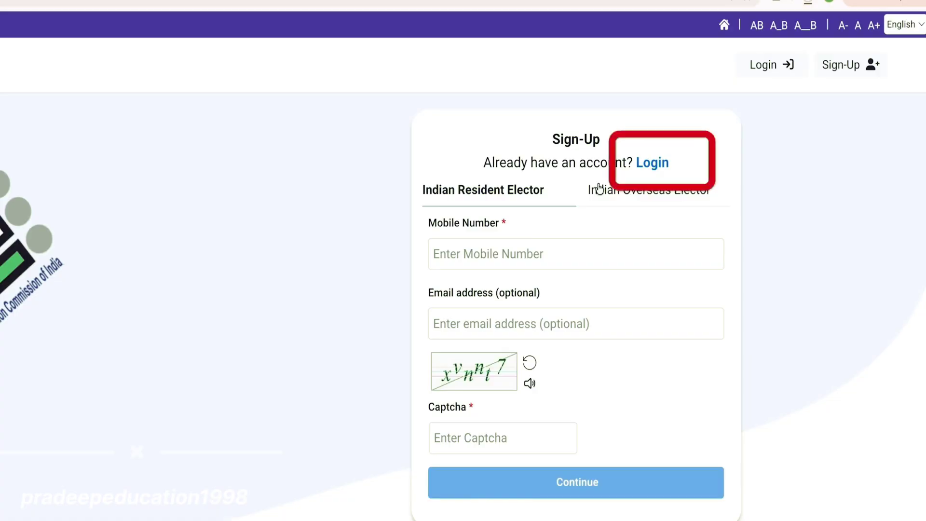
pyautogui.click(643, 167)
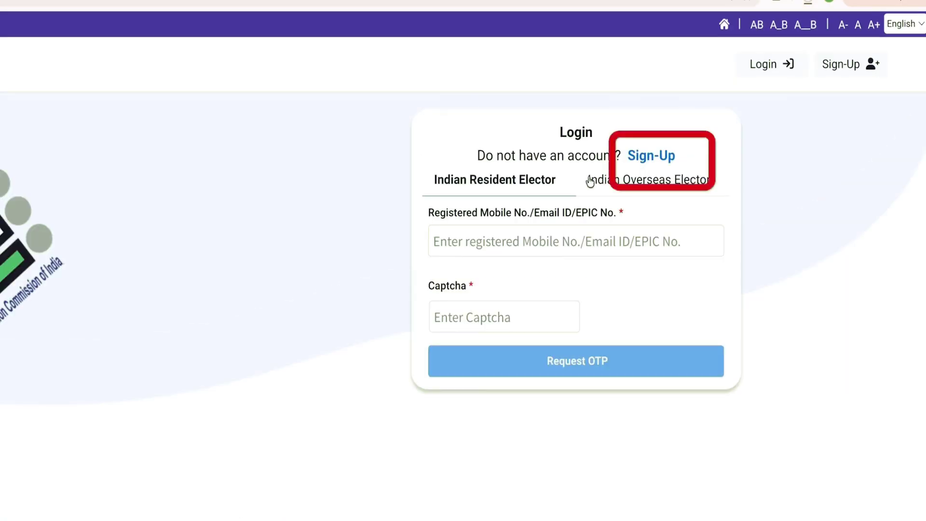
pyautogui.click(511, 239)
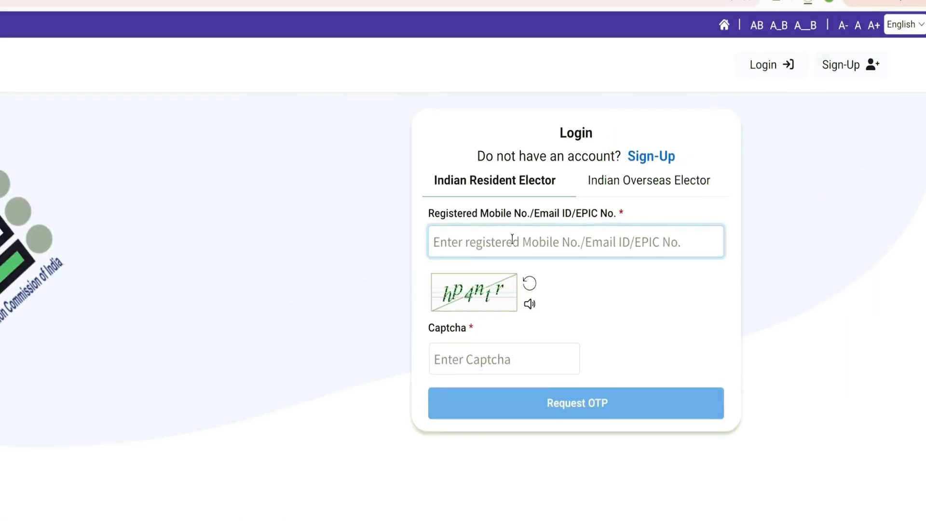
pyautogui.write('730•••••••')
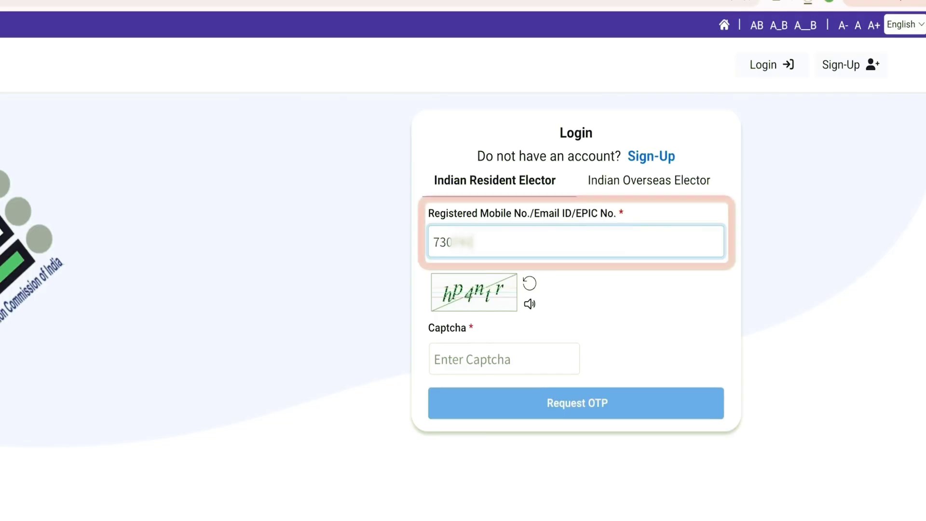
pyautogui.click(504, 358)
pyautogui.write('h')
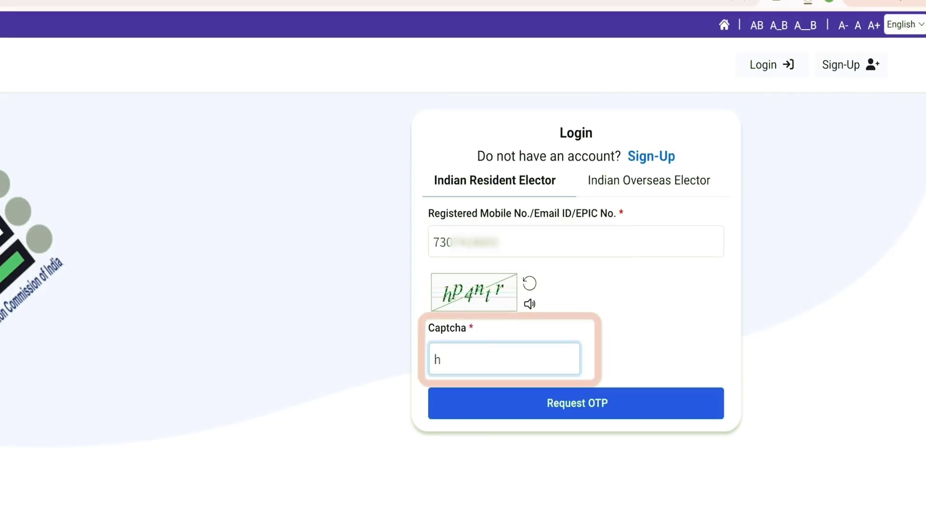
pyautogui.write('p4ntr')
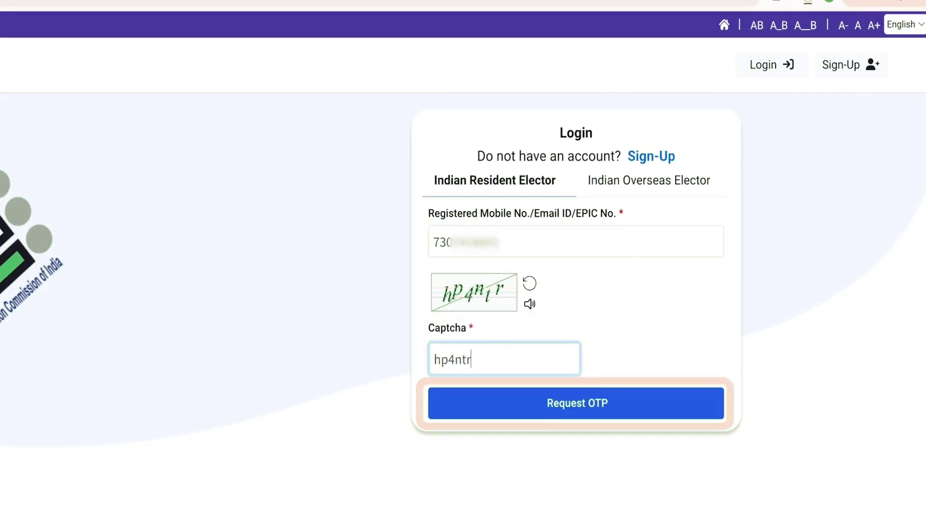
# Step: Request the login OTP, enter the received code and verify to log in
pyautogui.click(559, 408)
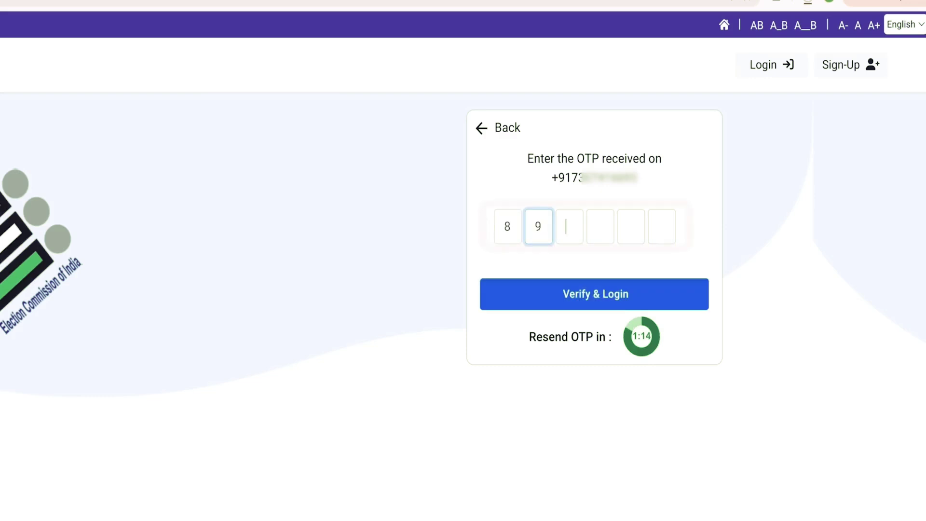
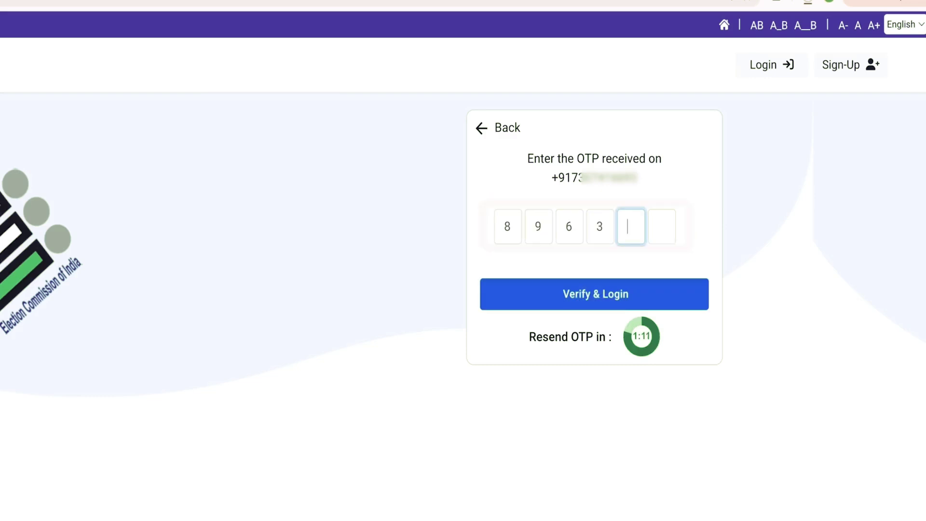
pyautogui.click(503, 294)
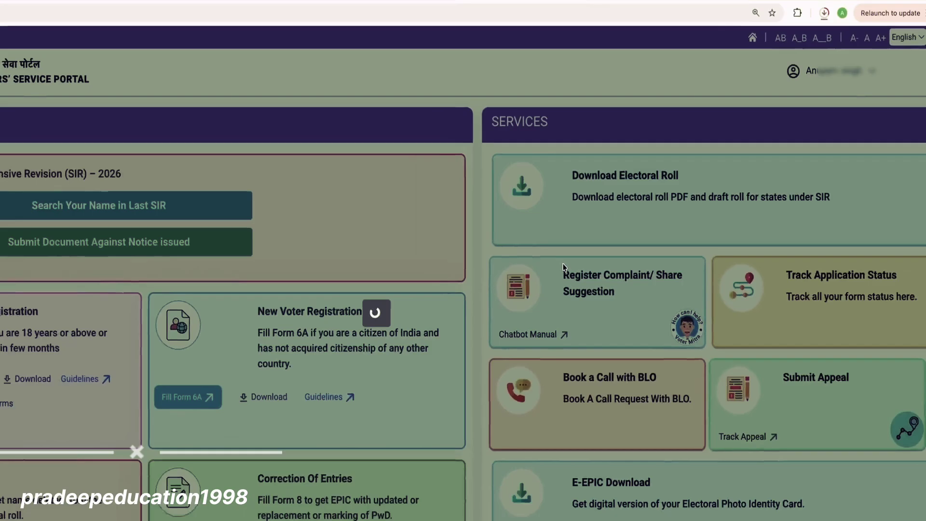
# Step: Open Form 8 as Self and look up your elector record using your EPIC number
pyautogui.scroll(-3, 564, 269)
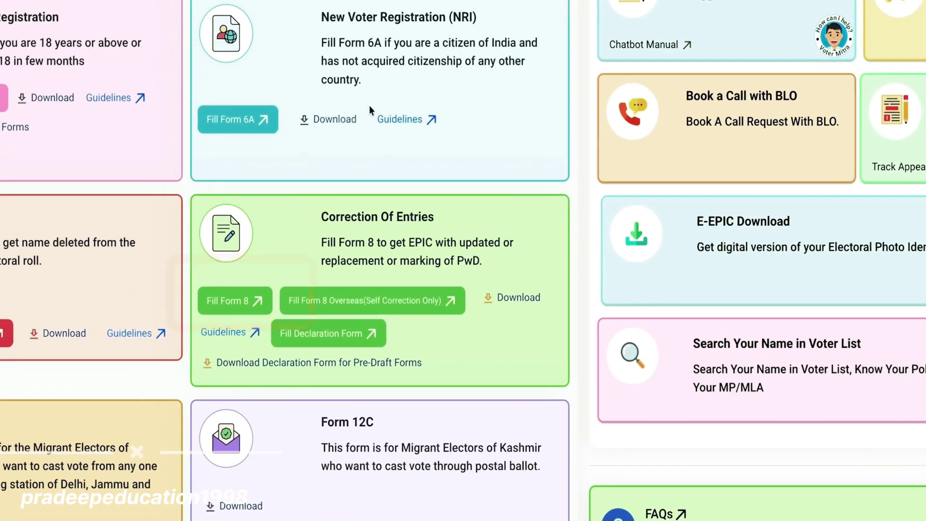
pyautogui.click(244, 301)
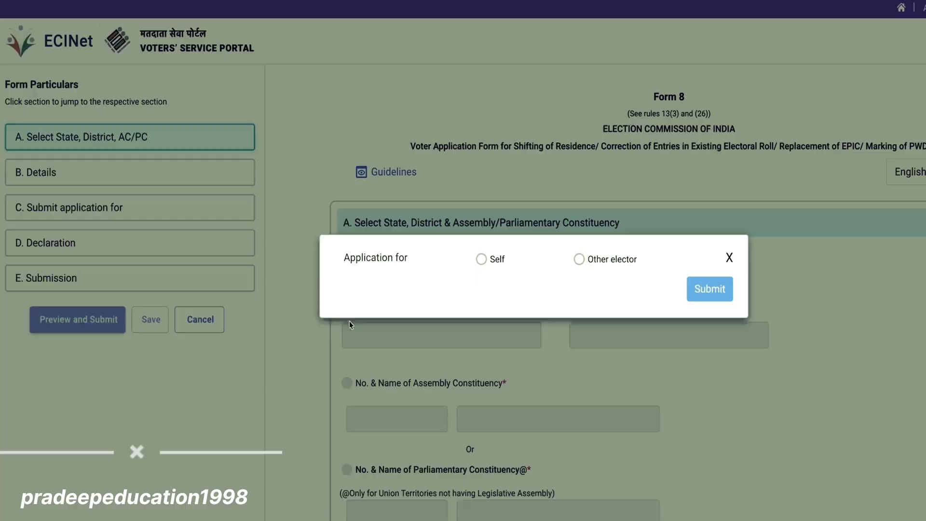
pyautogui.click(482, 259)
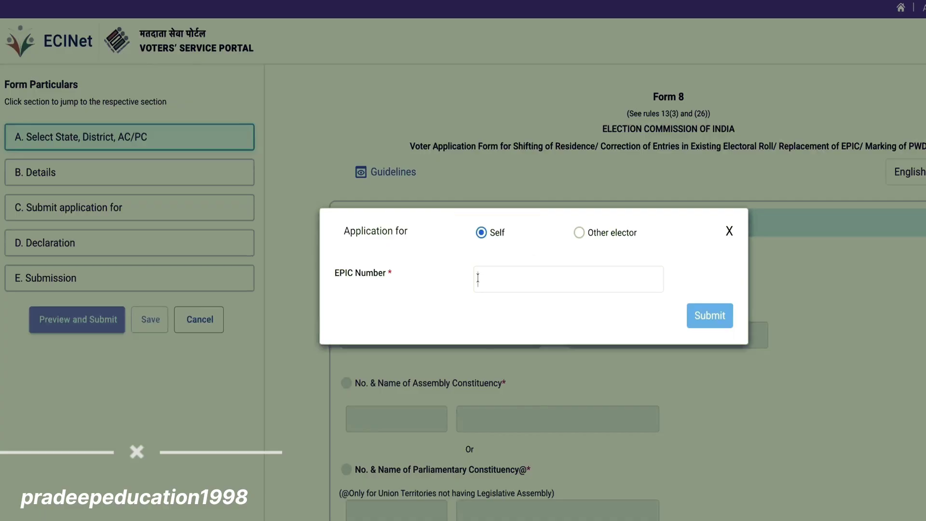
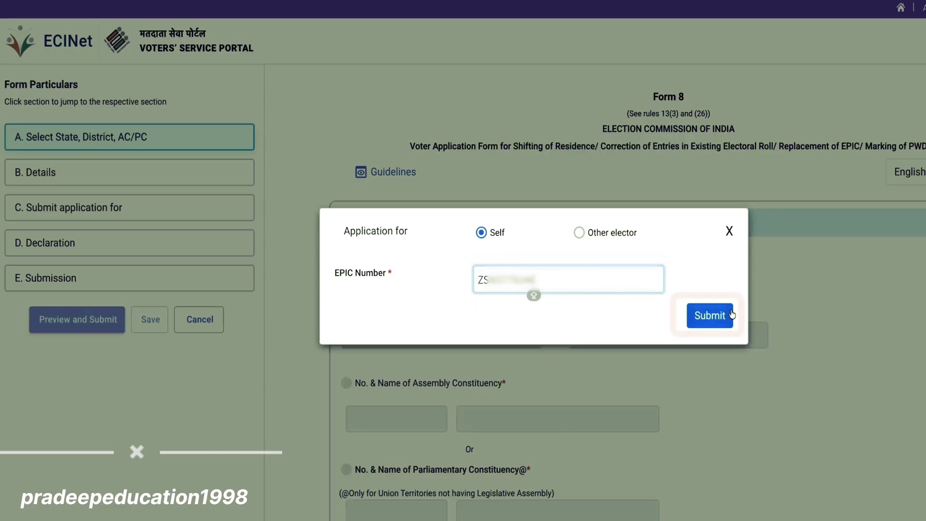
pyautogui.click(710, 316)
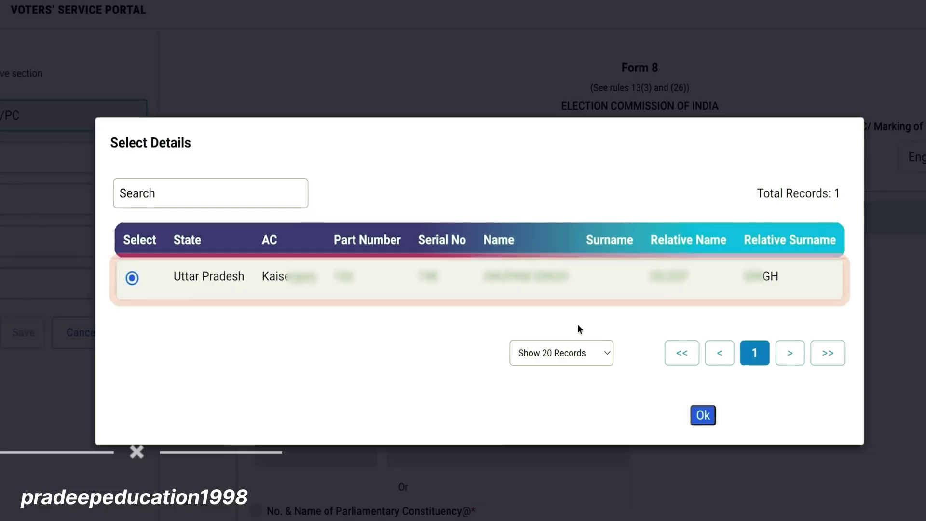
# Step: Confirm the matching elector record and choose 'Issue of Replacement EPIC without correction'
pyautogui.click(704, 416)
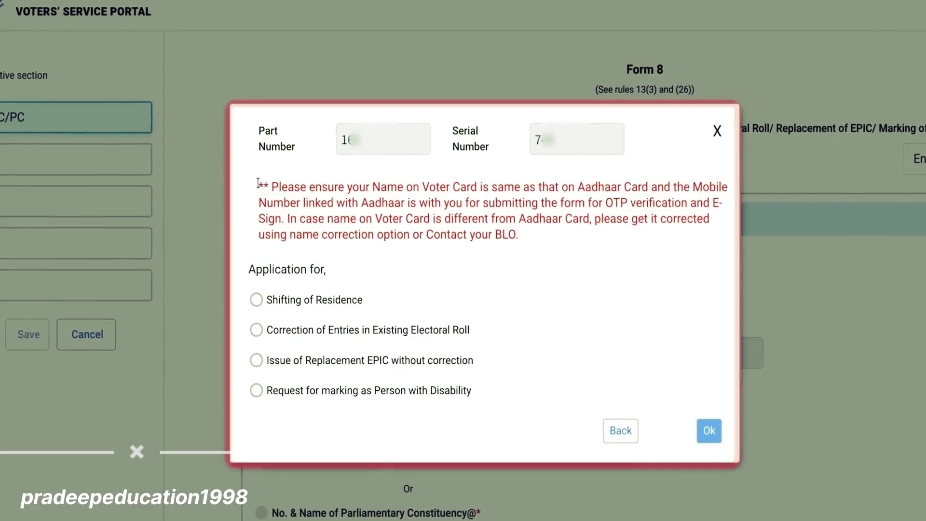
pyautogui.moveTo(257, 187); pyautogui.dragTo(528, 239)
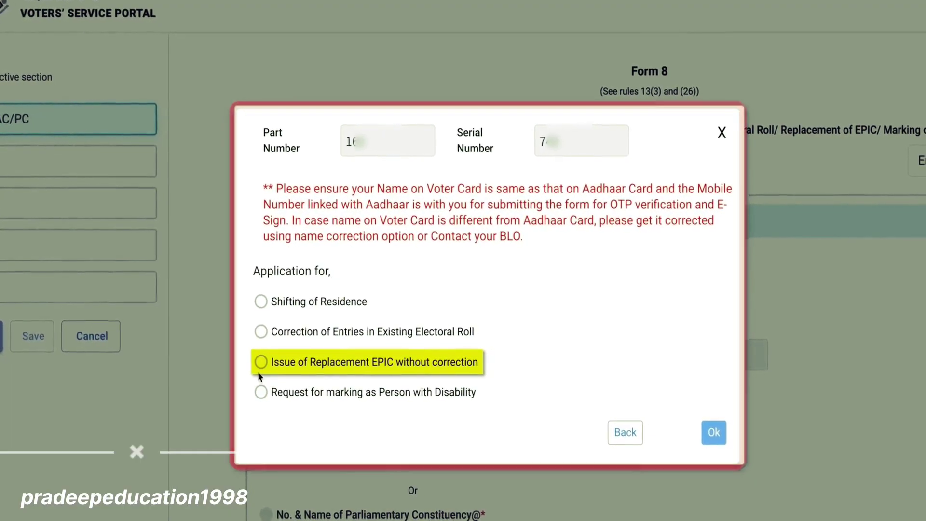
pyautogui.click(264, 363)
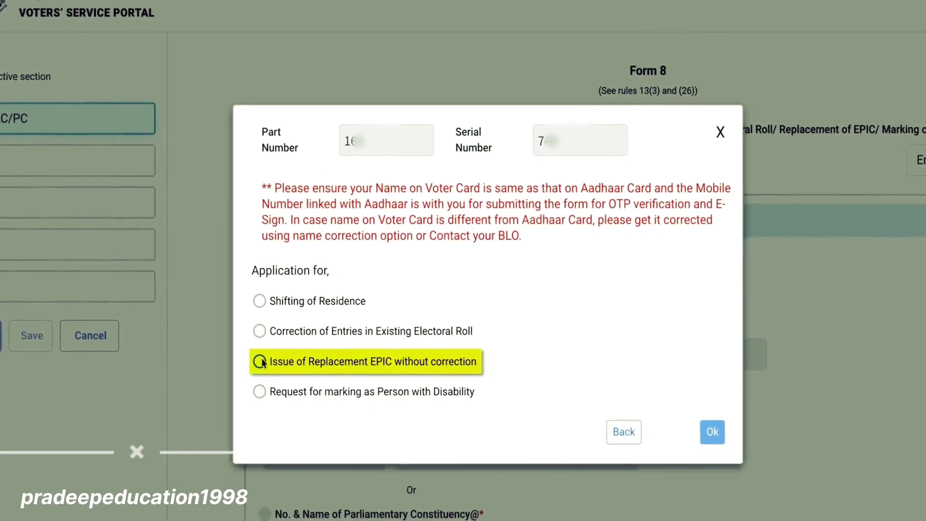
pyautogui.click(710, 431)
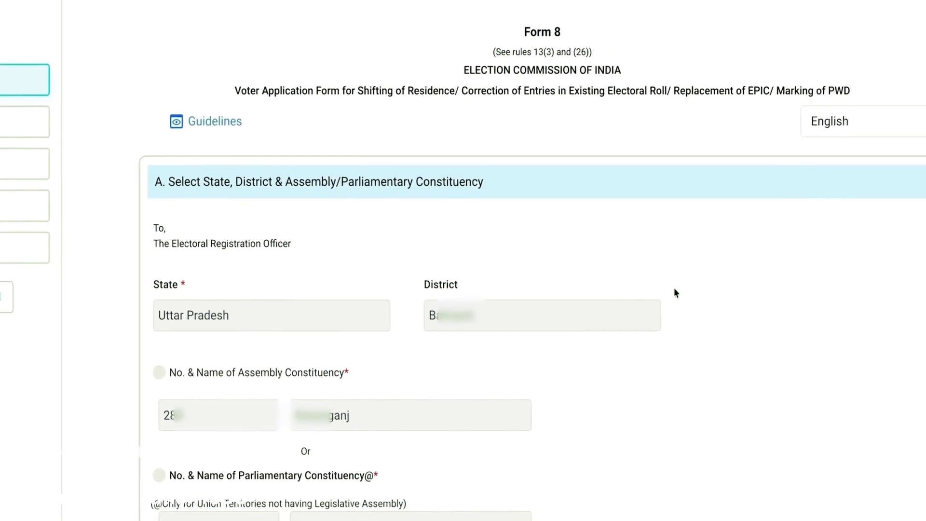
# Step: In B. Details, indicate an Aadhaar Number and enter your Aadhaar number
pyautogui.scroll(-3, 150, 381)
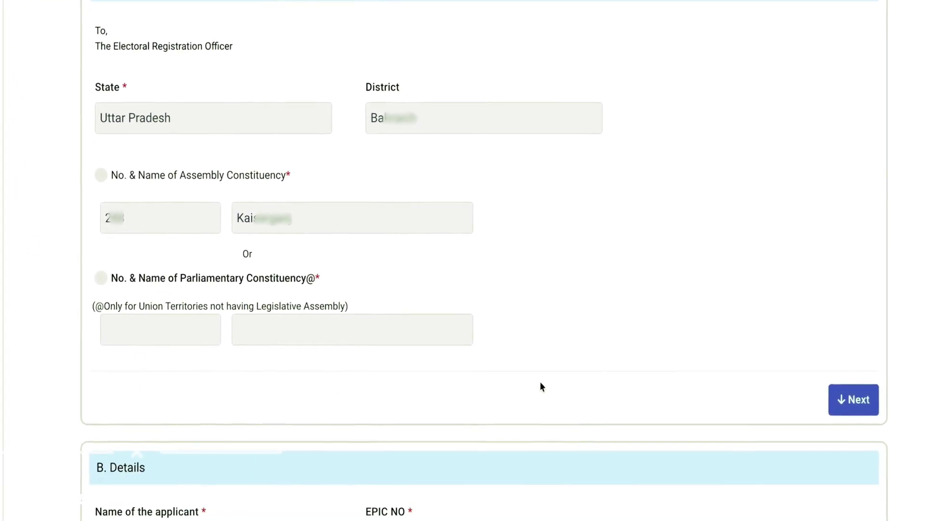
pyautogui.click(852, 409)
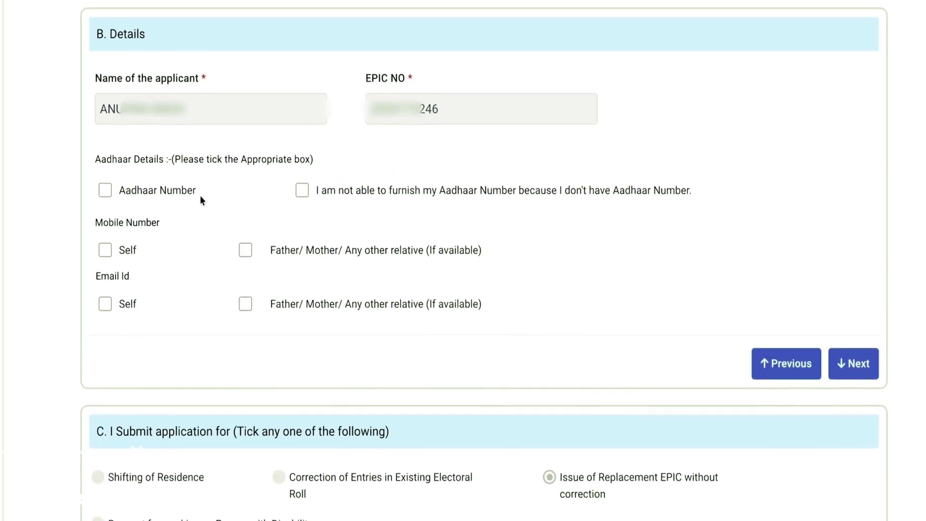
pyautogui.click(106, 209)
pyautogui.click(166, 266)
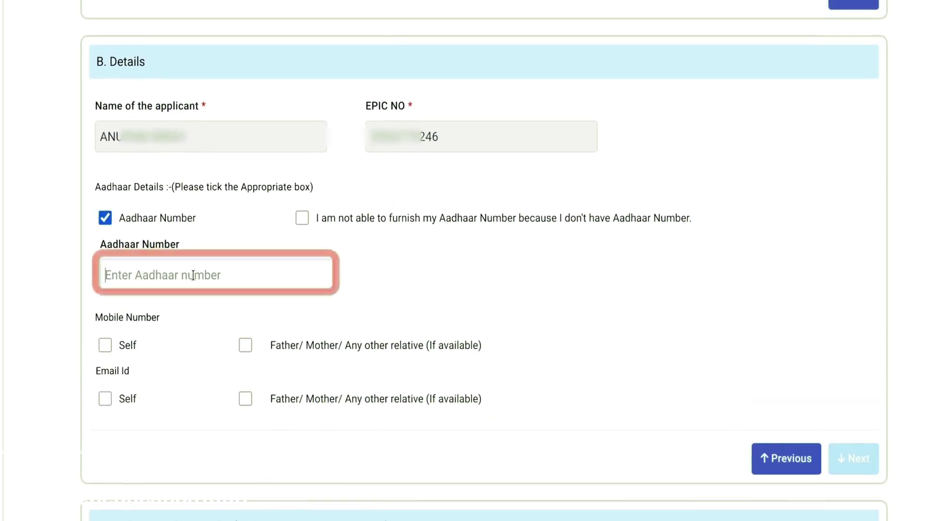
pyautogui.write('••••')
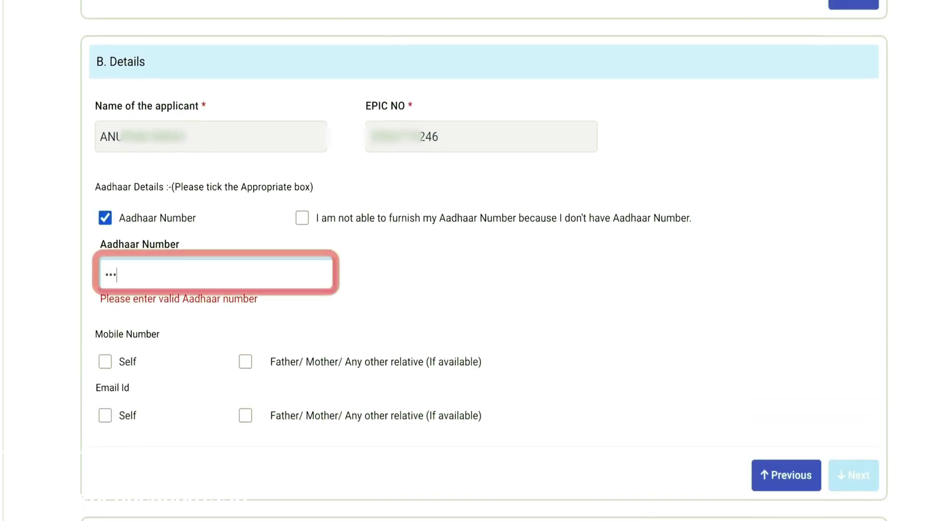
pyautogui.write('••••••••')
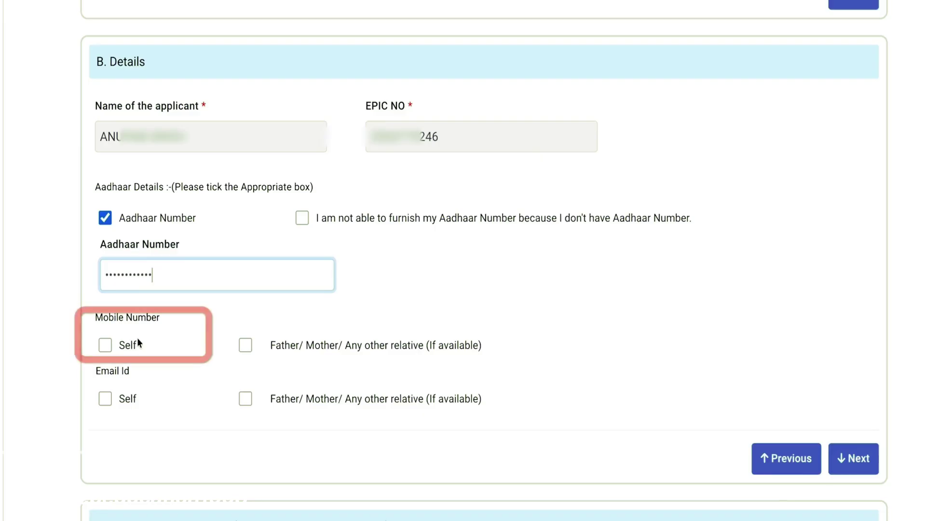
# Step: Mark Mobile Number and Email Id as Self and fill in your mobile number and Gmail address
pyautogui.click(105, 344)
pyautogui.write('73')
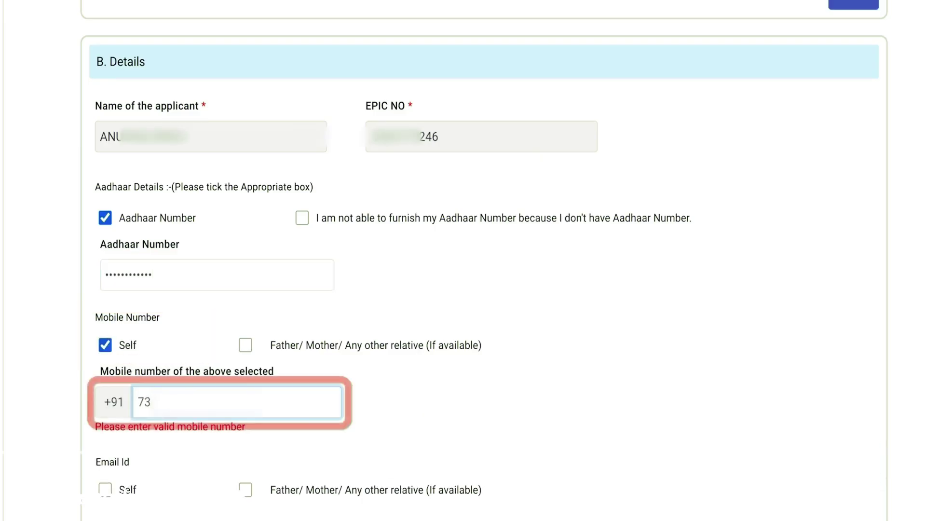
pyautogui.write('0000')
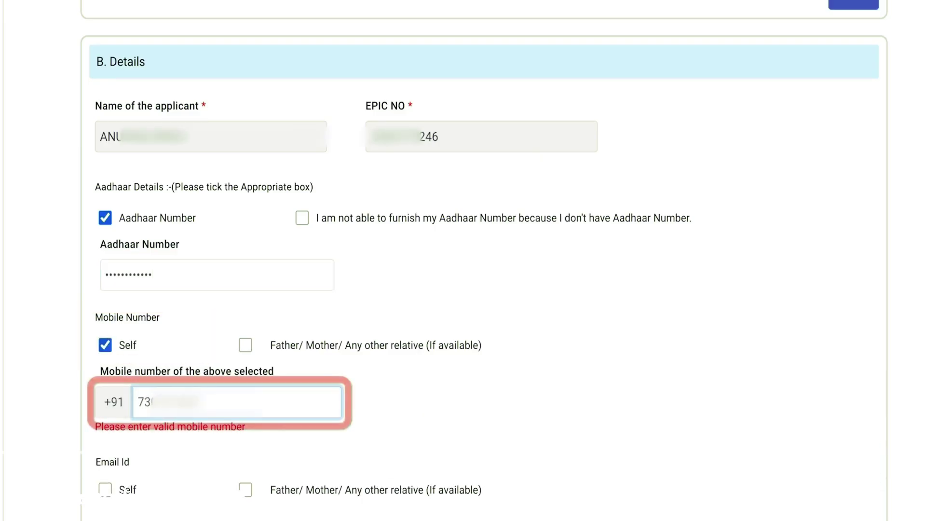
pyautogui.scroll(-2, 107, 447)
pyautogui.click(106, 442)
pyautogui.write('SIN')
pyautogui.scroll(-2, 107, 447)
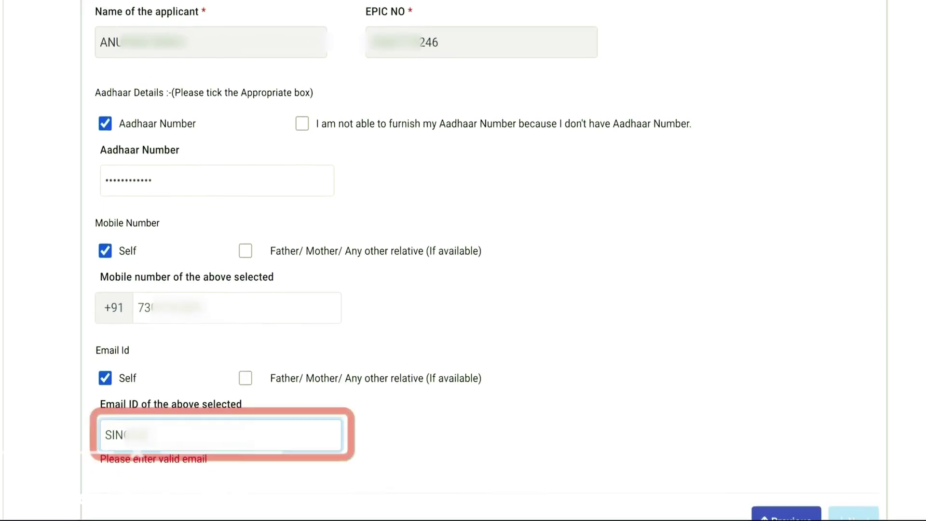
pyautogui.write('@gmail')
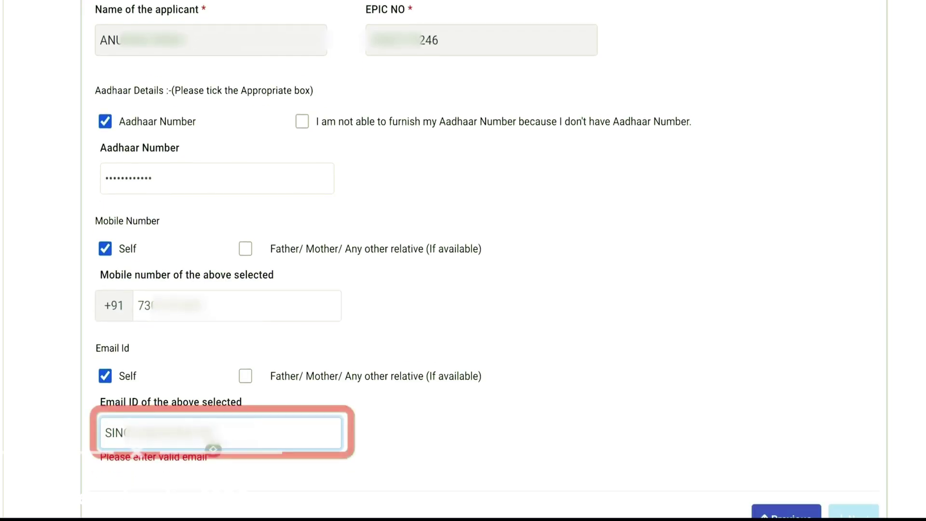
pyautogui.write('.COM')
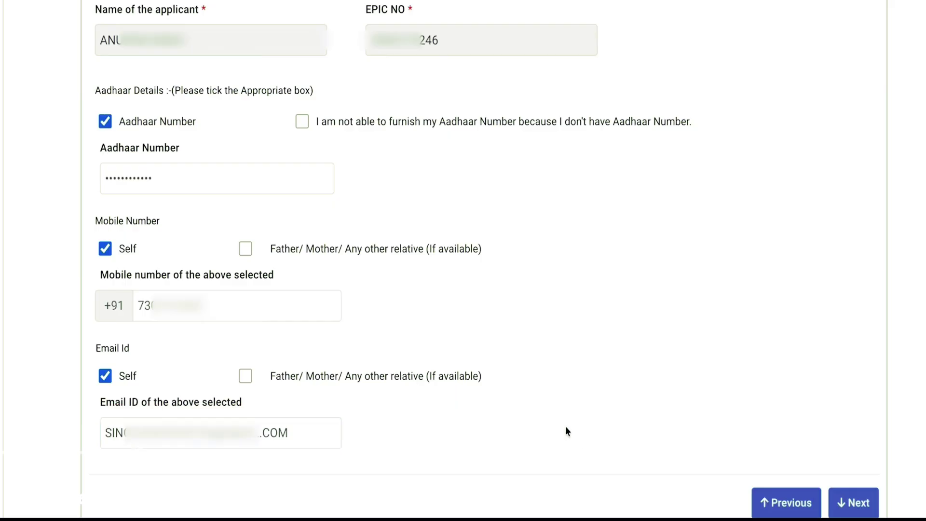
pyautogui.scroll(-2, 819, 458)
# Step: Choose 'Destroyed due to reason beyond control' as the replacement reason and continue to D. Declaration
pyautogui.click(854, 445)
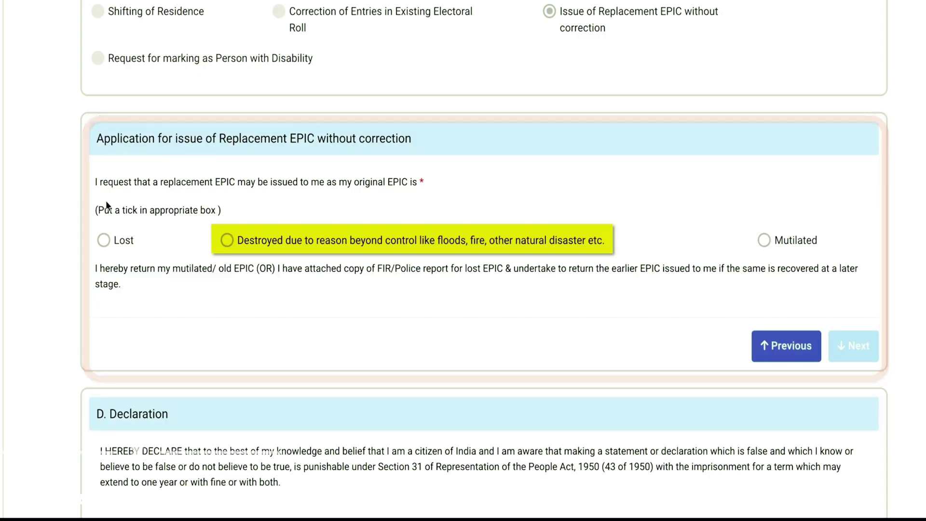
pyautogui.click(227, 240)
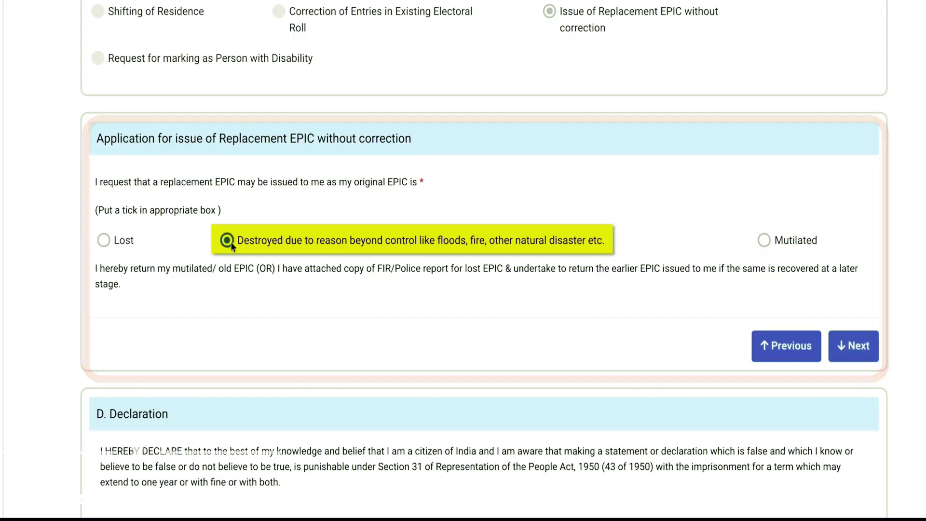
pyautogui.click(866, 356)
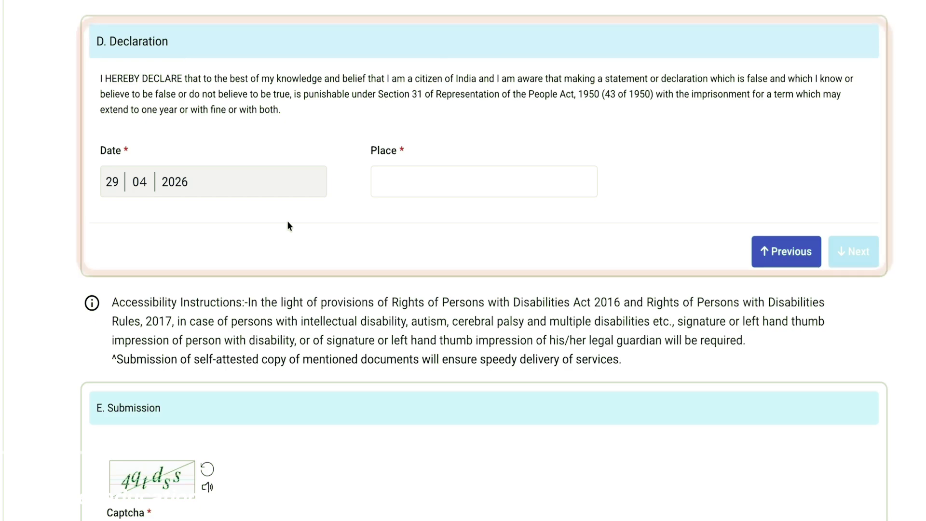
# Step: Enter the place of declaration, then fill in the captcha in the Submission section
pyautogui.click(388, 184)
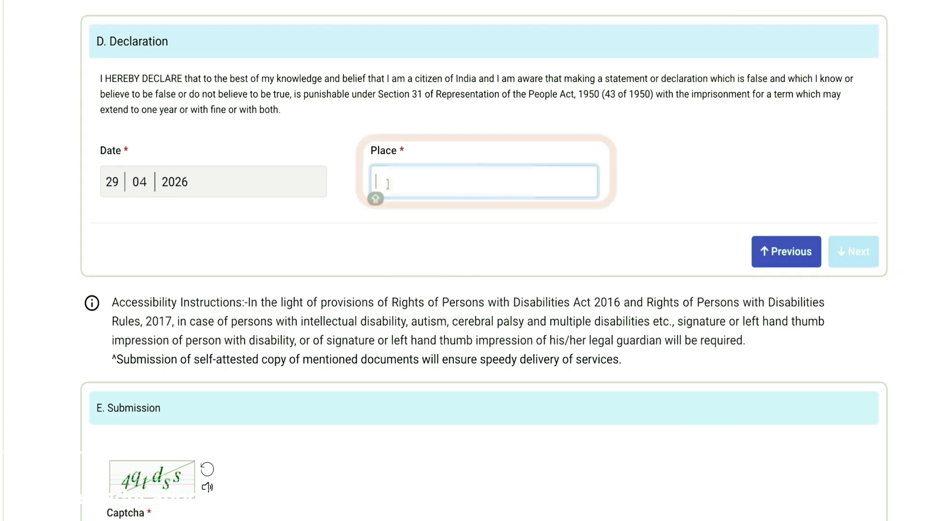
pyautogui.write('BA?????')
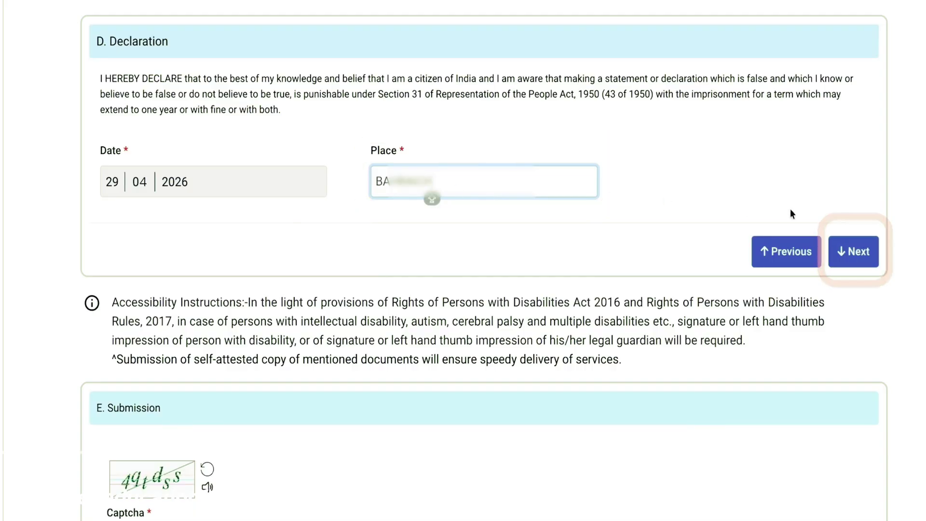
pyautogui.click(862, 258)
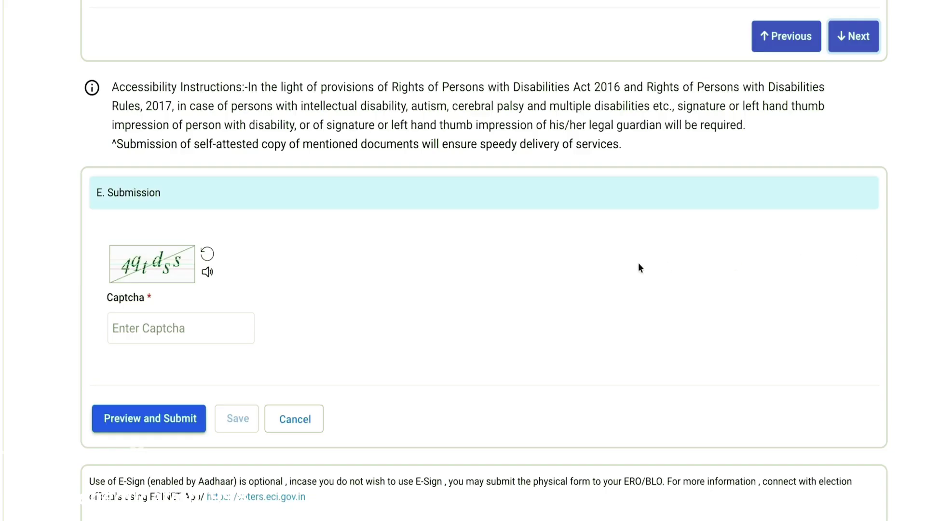
pyautogui.click(124, 329)
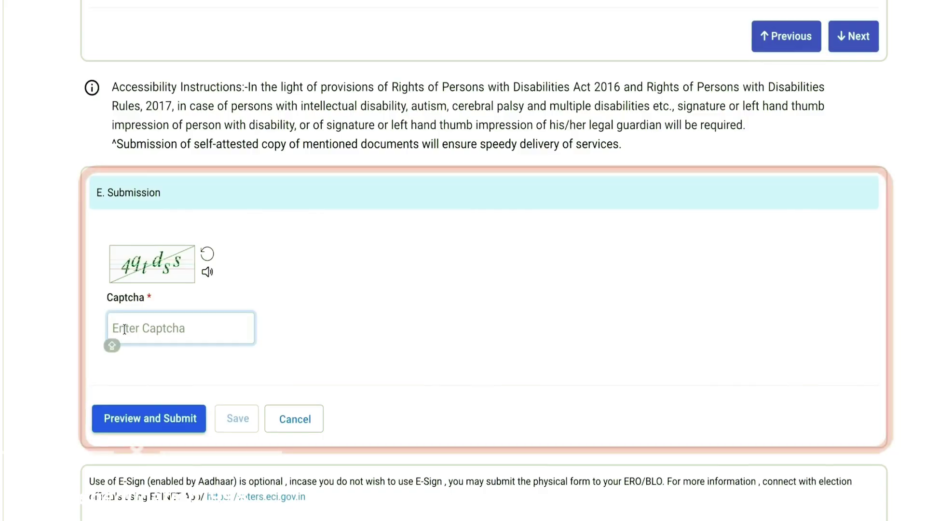
pyautogui.write('4')
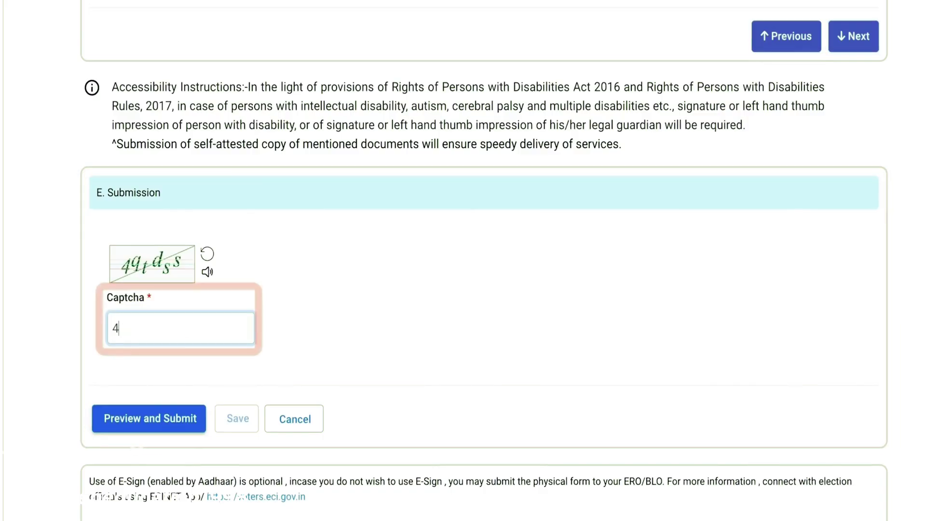
pyautogui.write('qtdss')
# Step: Preview the completed Form 8, scroll through it, and choose eSign & Submit
pyautogui.click(116, 414)
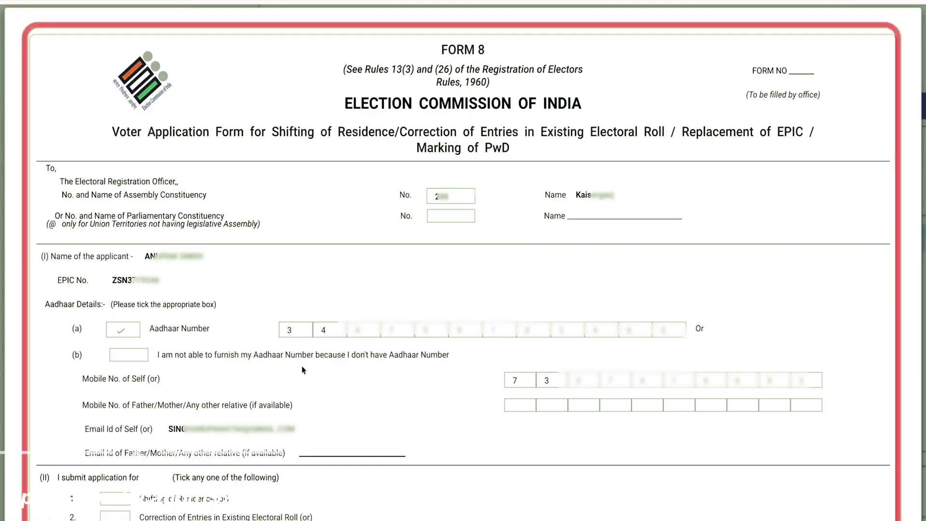
pyautogui.scroll(-8, 302, 366)
pyautogui.scroll(-8, 615, 344)
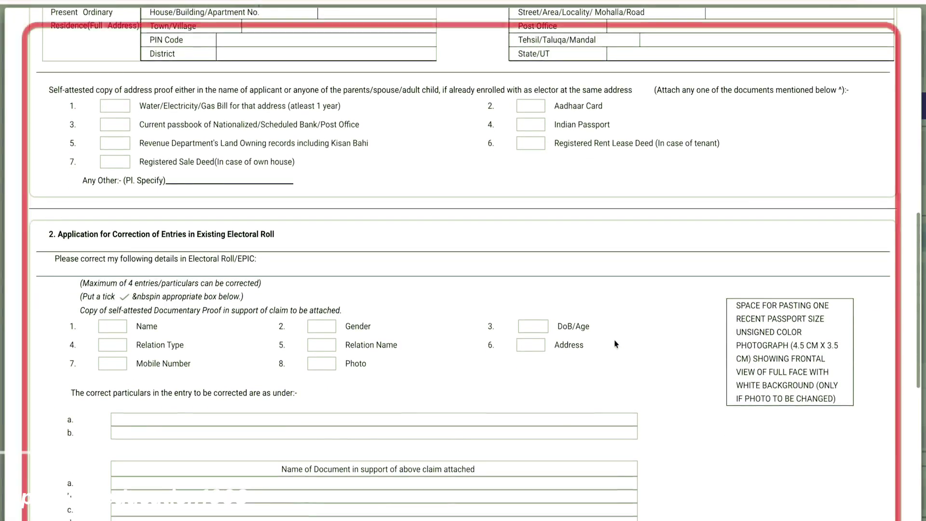
pyautogui.scroll(-7, 615, 344)
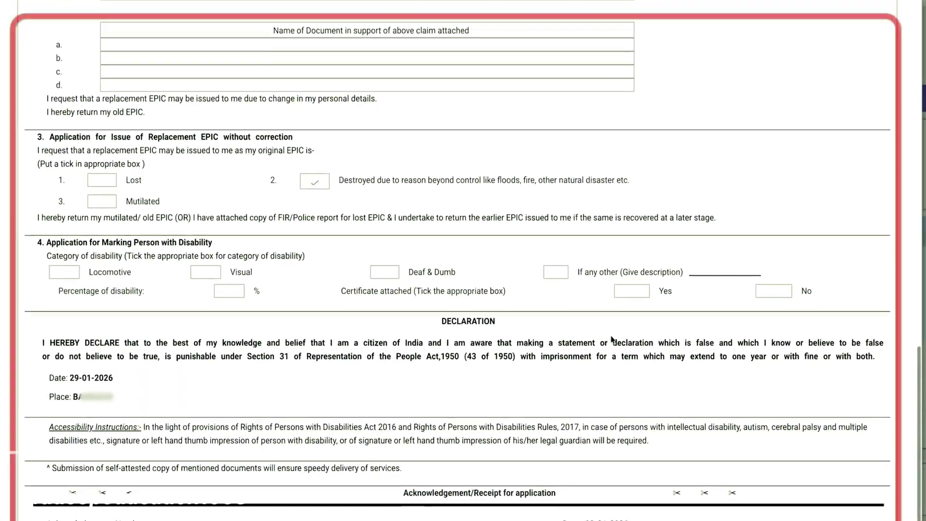
pyautogui.scroll(-4, 556, 271)
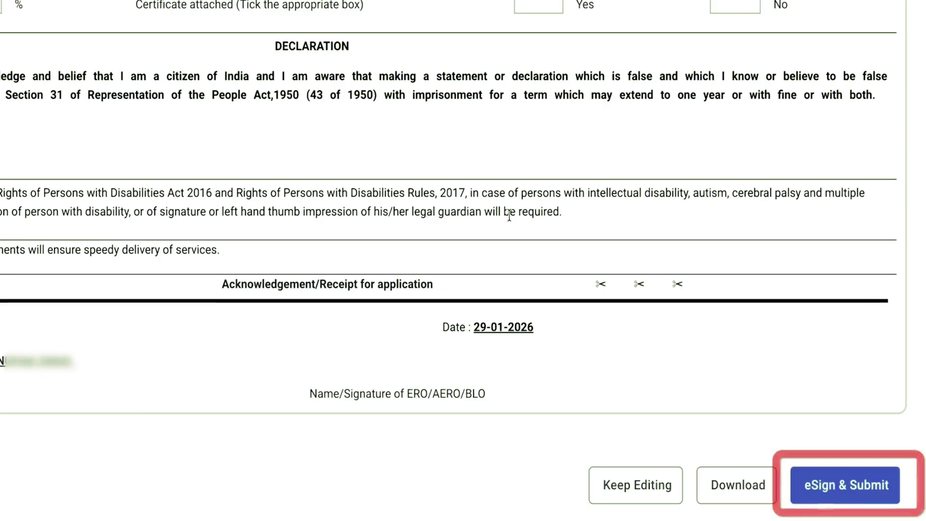
pyautogui.click(845, 484)
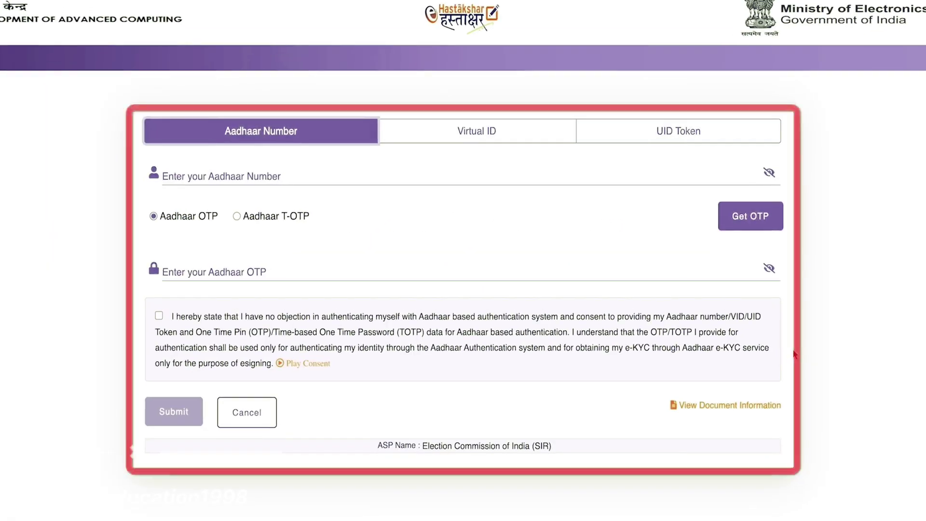
# Step: Enter your Aadhaar number, request and enter the OTP, give consent and submit the e-signature
pyautogui.click(221, 176)
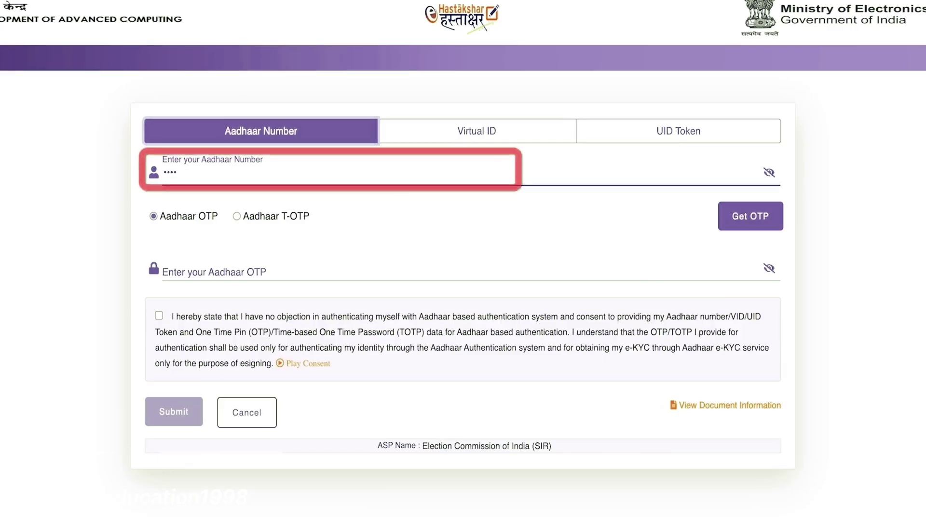
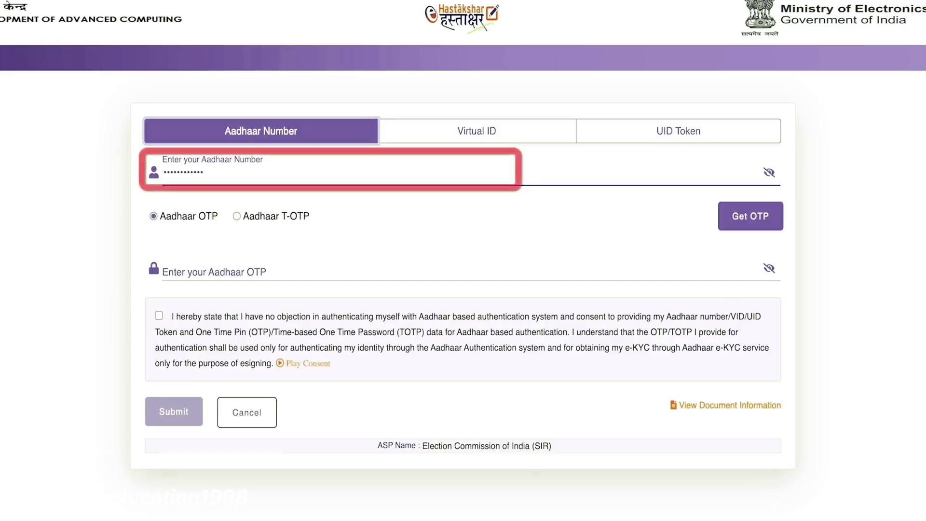
pyautogui.click(750, 223)
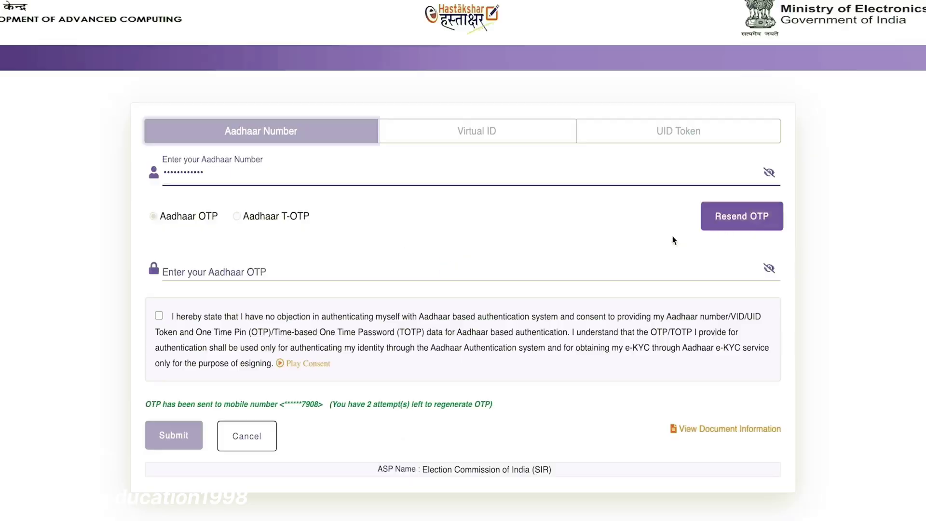
pyautogui.click(247, 279)
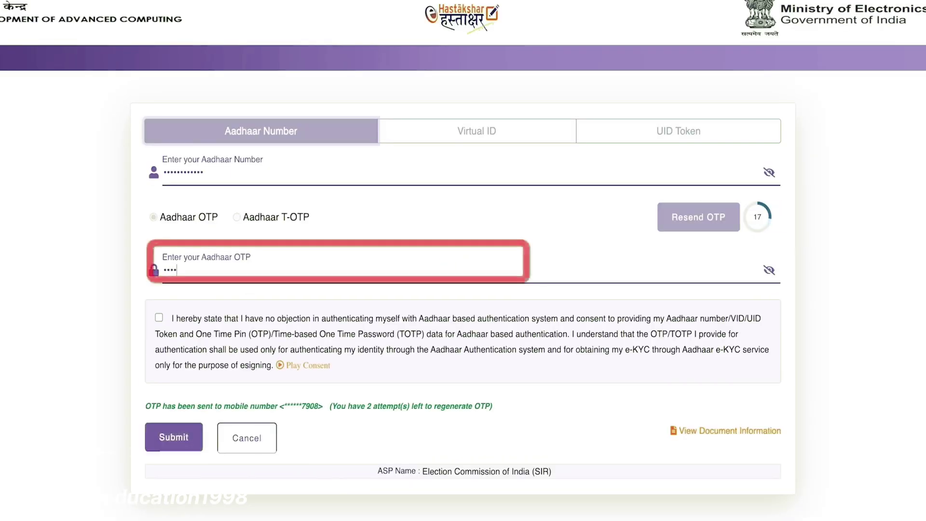
pyautogui.click(227, 362)
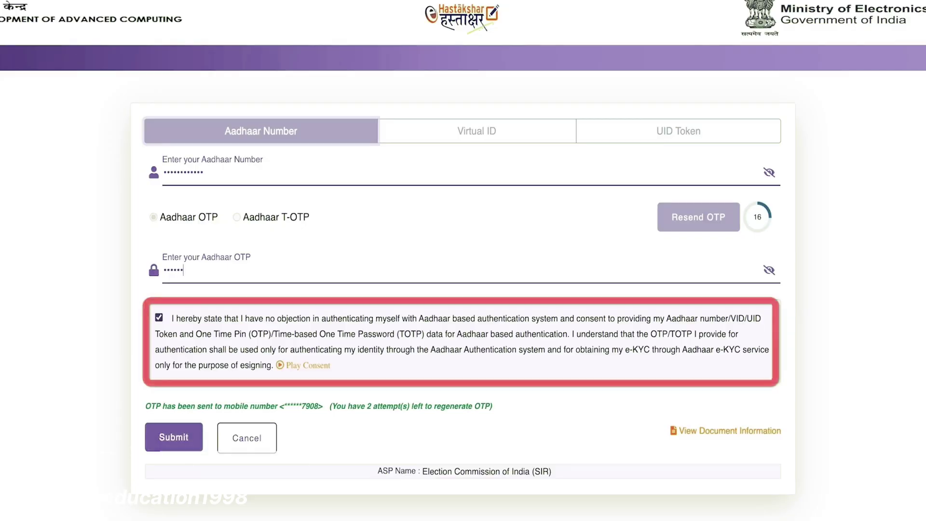
pyautogui.click(180, 437)
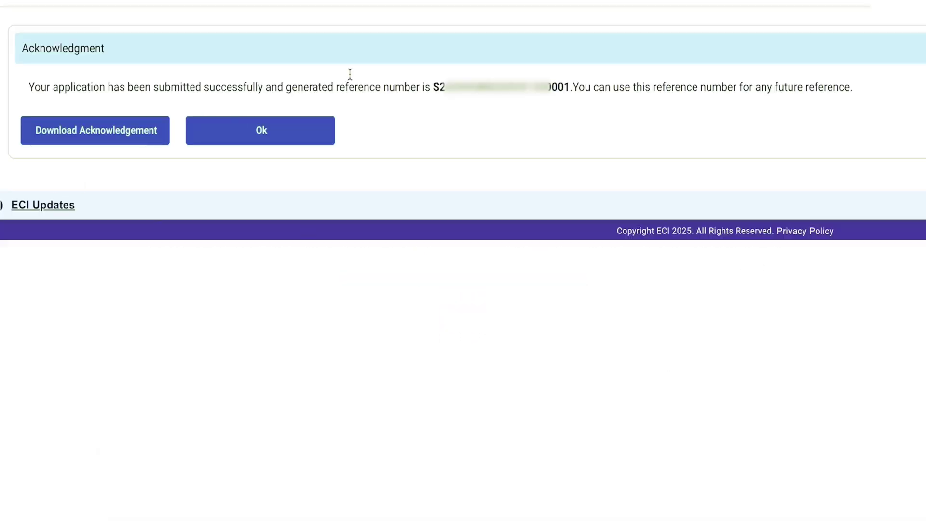
# Step: Select the generated reference number in the acknowledgment, then clear the selection
pyautogui.moveTo(433, 87); pyautogui.dragTo(568, 99)
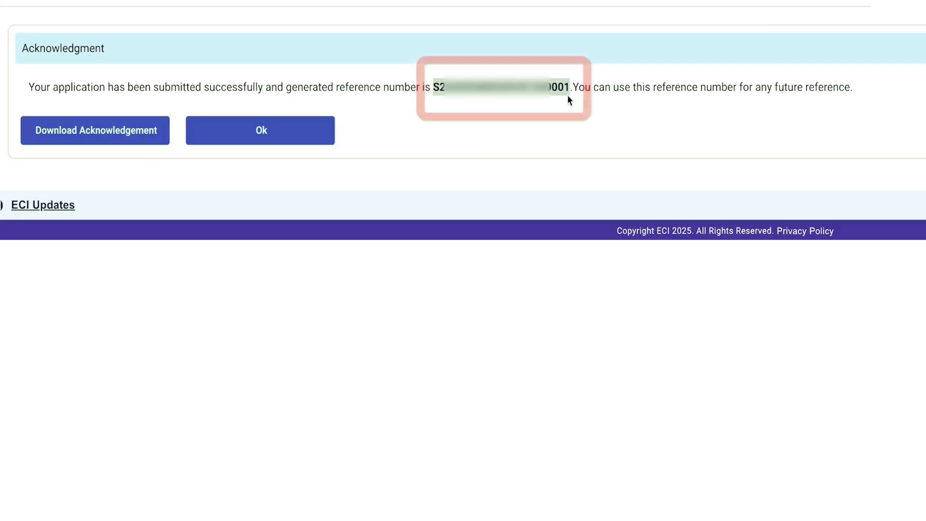
pyautogui.click(461, 119)
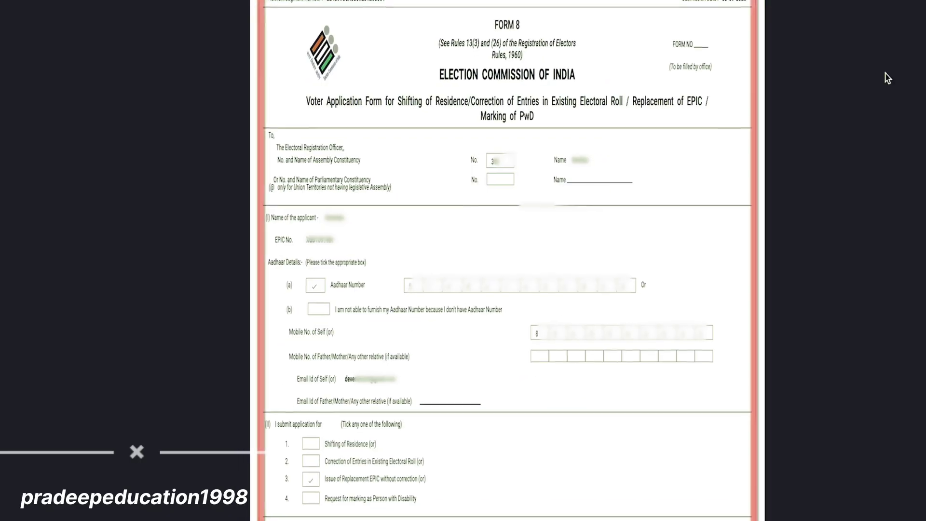
# Step: Save the Form 8 as a PDF in Downloads, appending '1' to the filename instead of replacing
pyautogui.press('super+p')
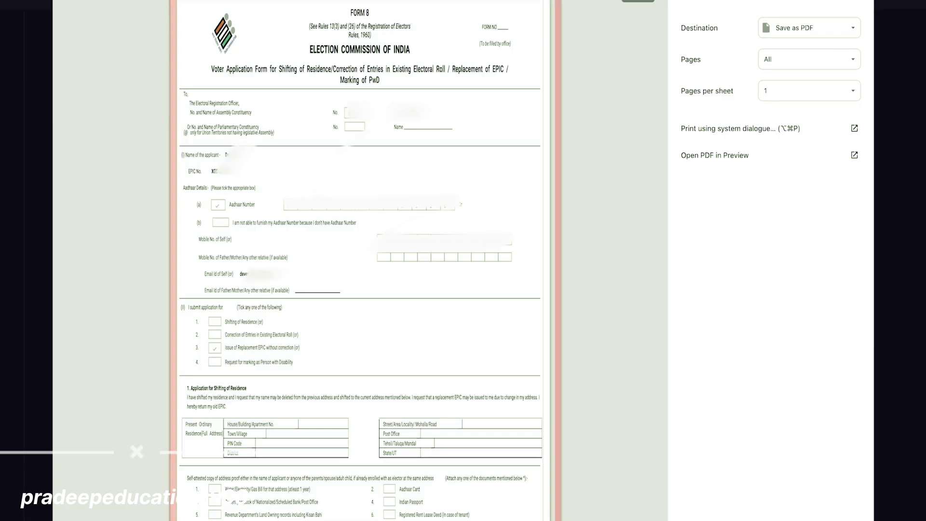
pyautogui.press('Return')
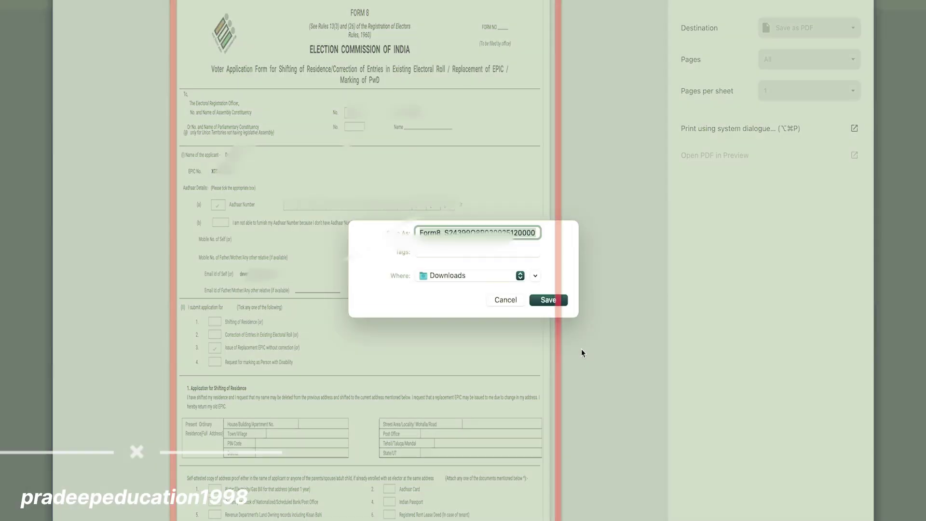
pyautogui.click(554, 301)
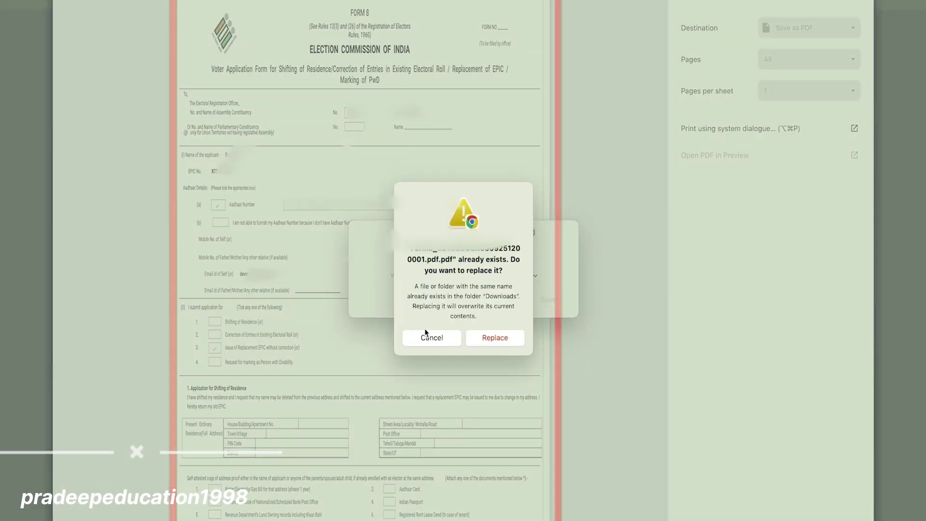
pyautogui.click(425, 332)
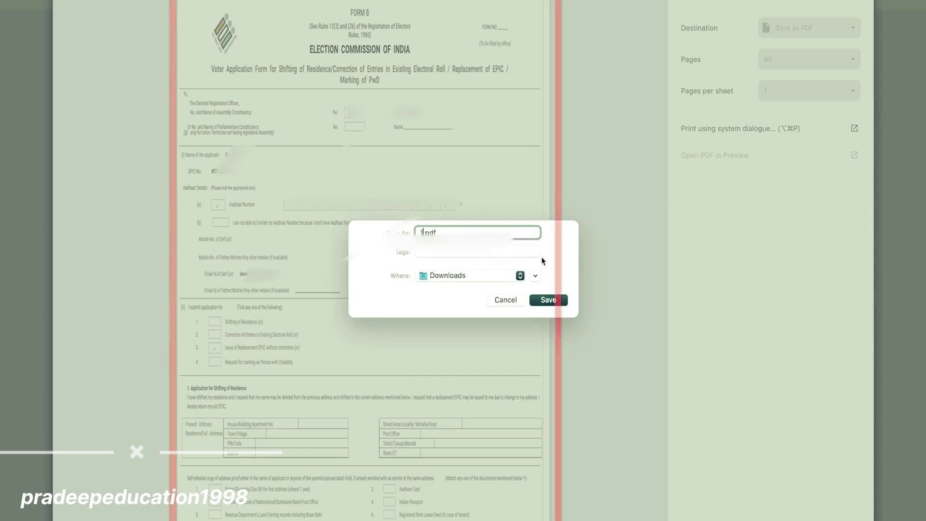
pyautogui.write('1')
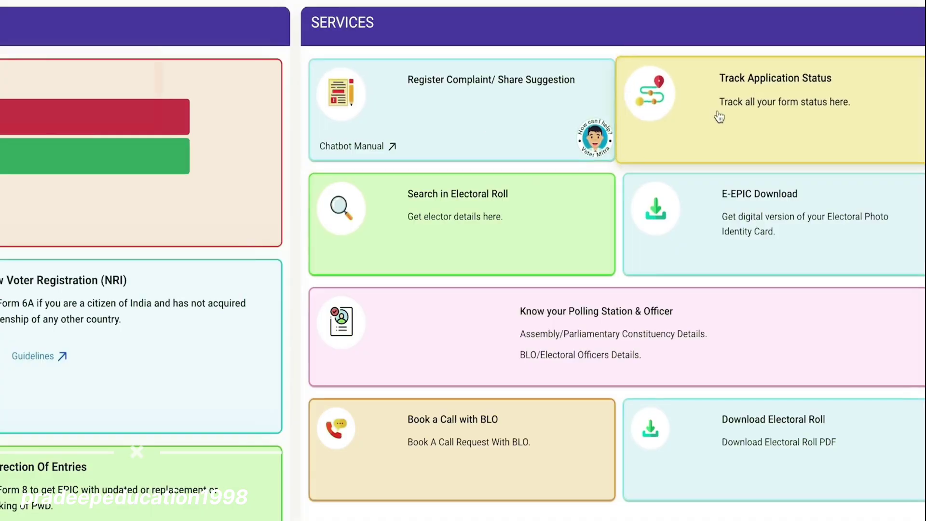
# Step: Track the application by its pasted reference number and expand its timeline: submitted 18-11-2025, accepted 18-01-2026, under printing
pyautogui.click(717, 118)
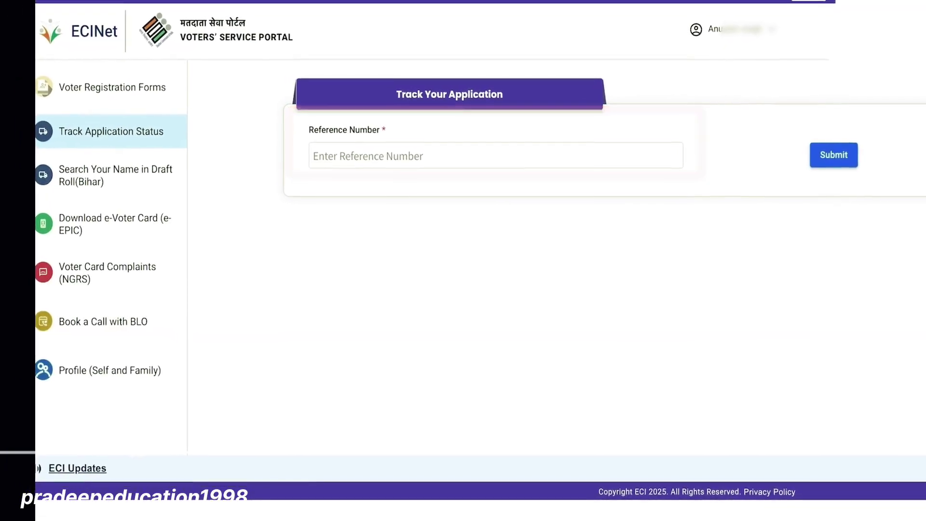
pyautogui.click(400, 153)
pyautogui.hotkey('ctrl', 'v')
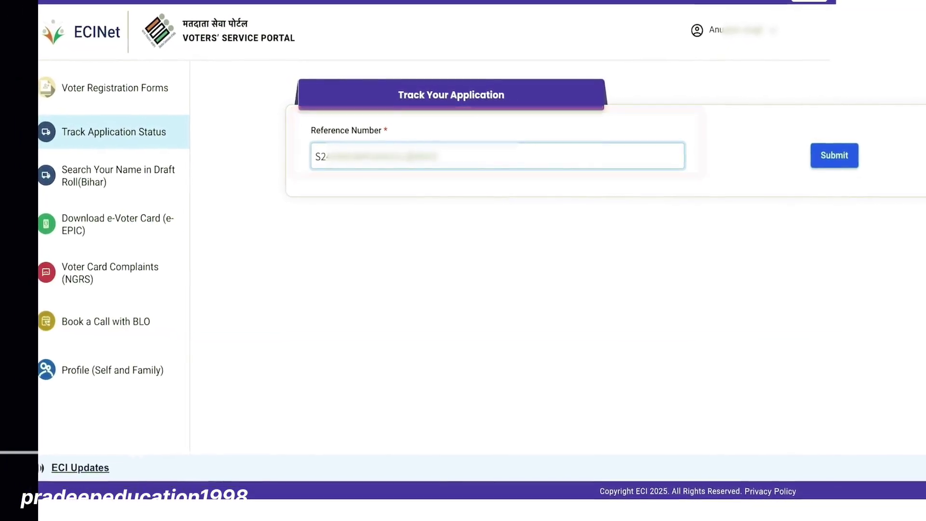
pyautogui.click(828, 160)
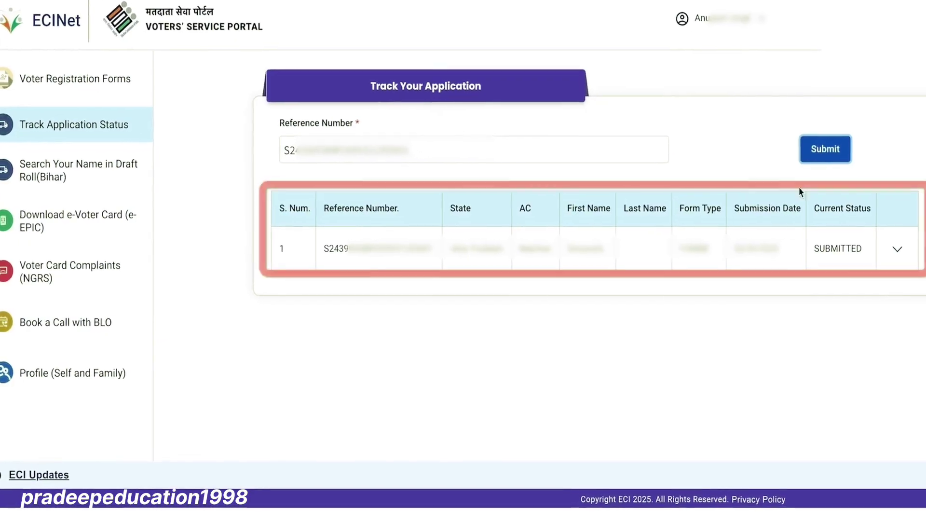
pyautogui.click(878, 247)
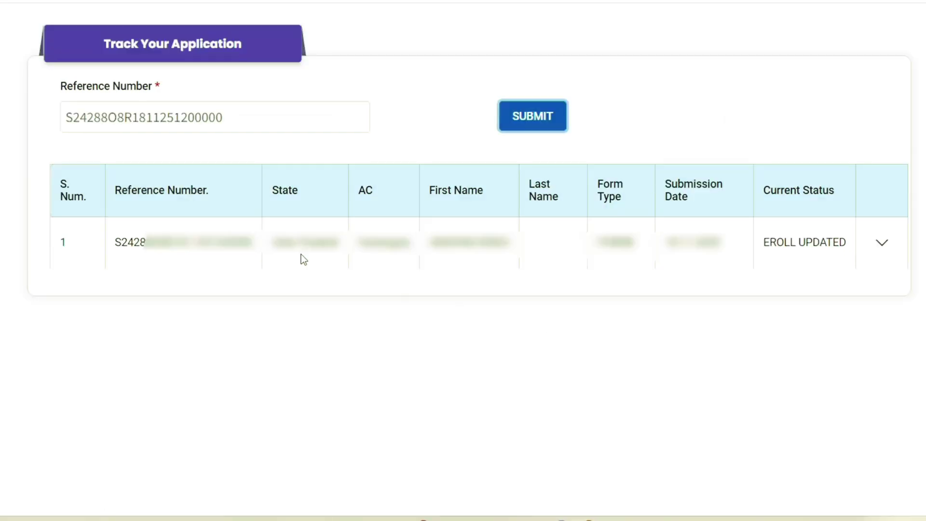
pyautogui.click(883, 244)
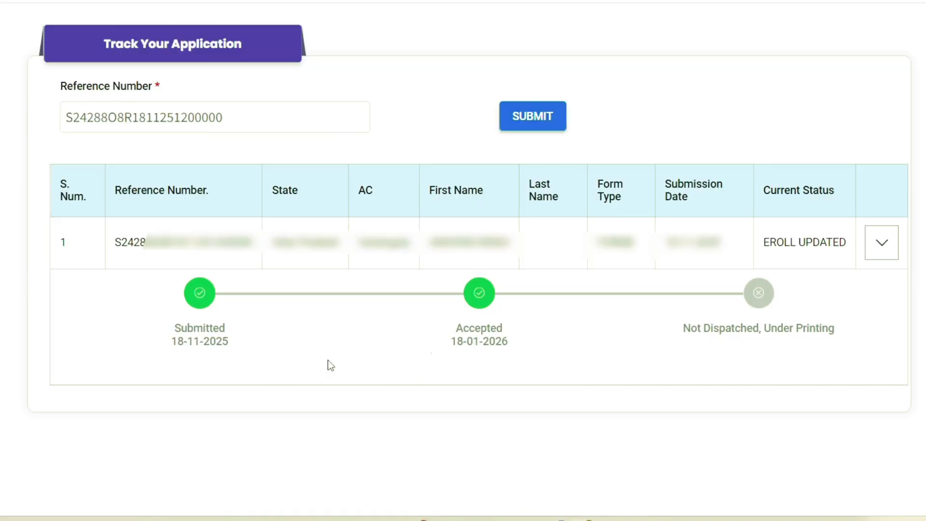